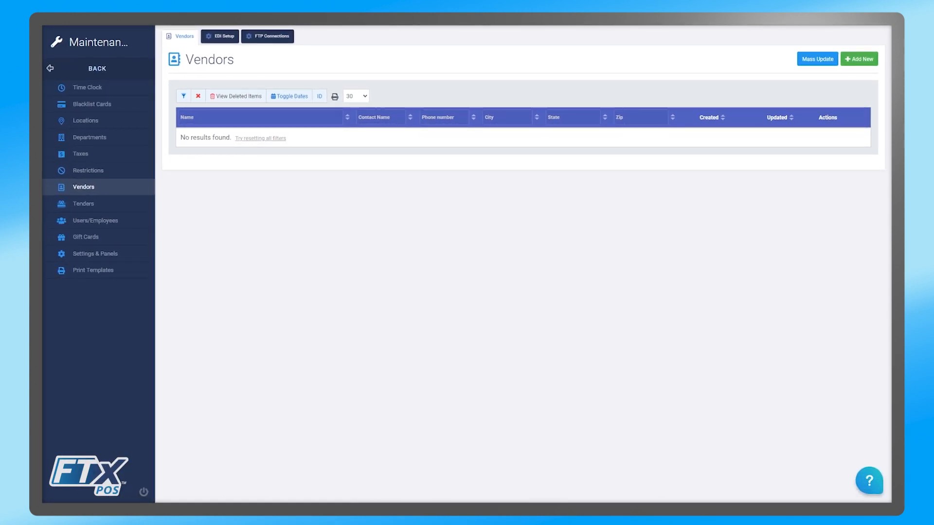
Step: Start a new vendor record and try out its Minimum Order Amount and Accounting Export Code fields
left_click(855, 62)
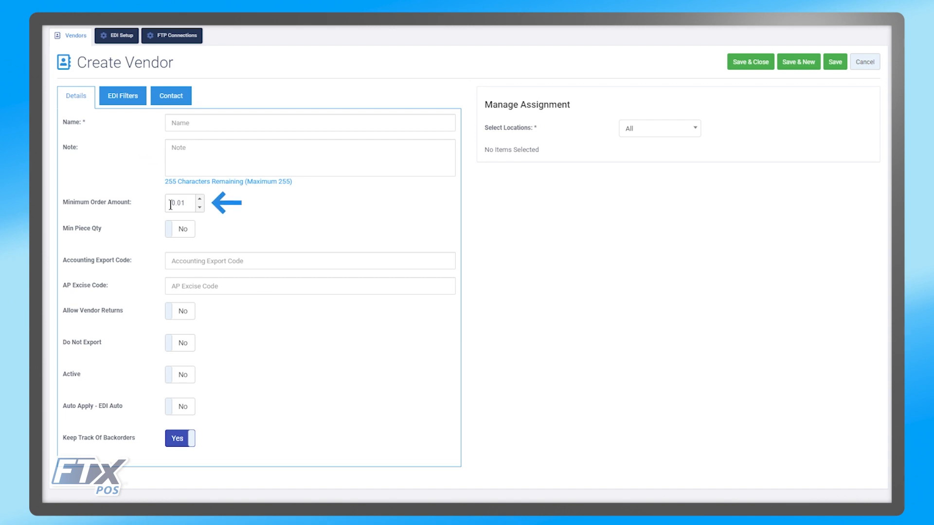
left_click(200, 199)
left_click(199, 199)
left_click(199, 207)
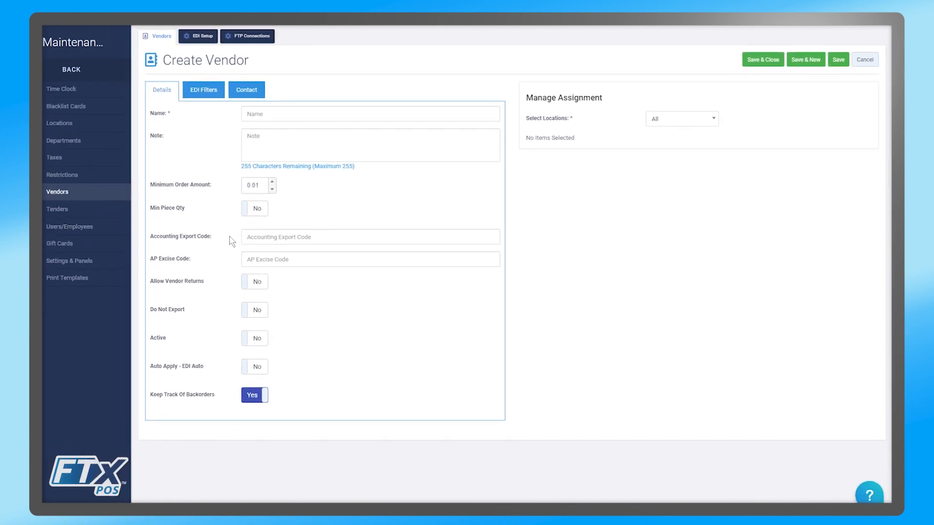
left_click(266, 238)
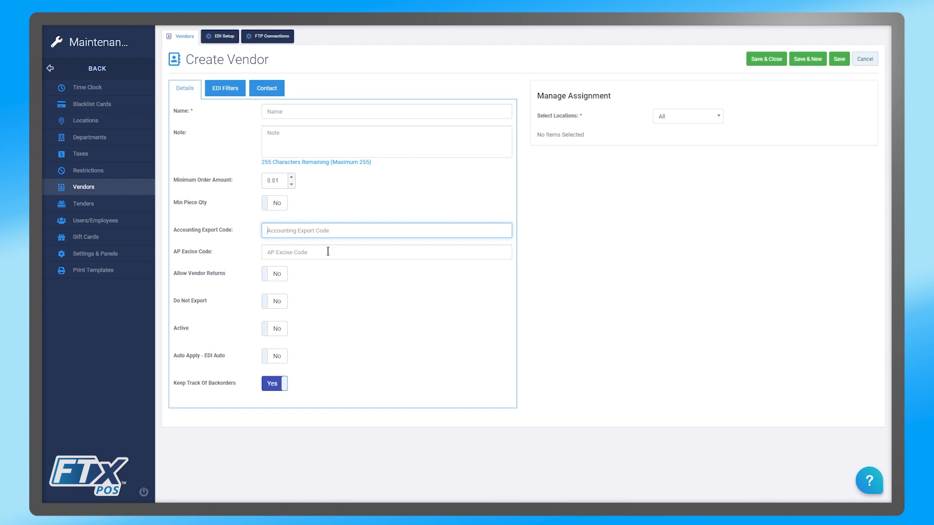
Step: Try the vendor's Allow Vendor Returns, Do Not Export, Active, Auto Apply - EDI Auto and Keep Track Of Backorders switches, restoring each one
left_click(276, 275)
left_click(282, 278)
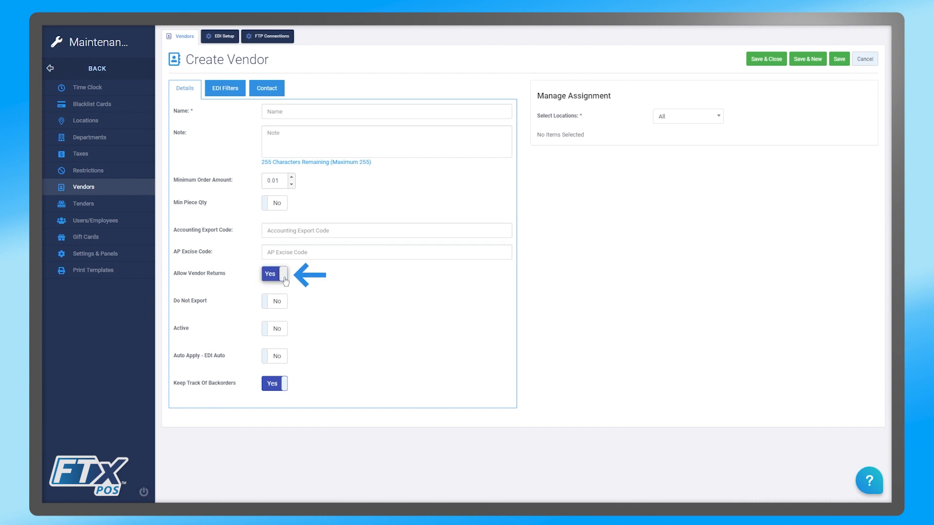
left_click(281, 306)
left_click(281, 306)
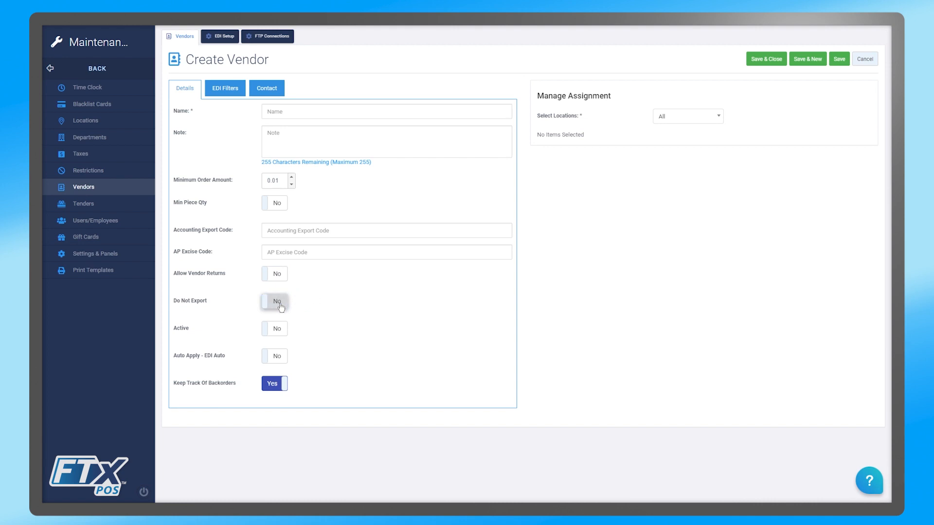
left_click(284, 334)
left_click(284, 334)
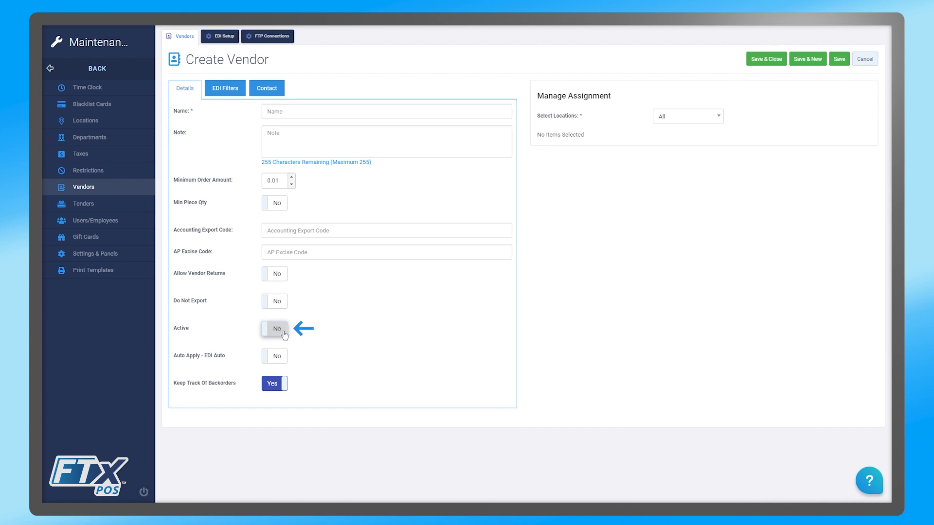
left_click(278, 362)
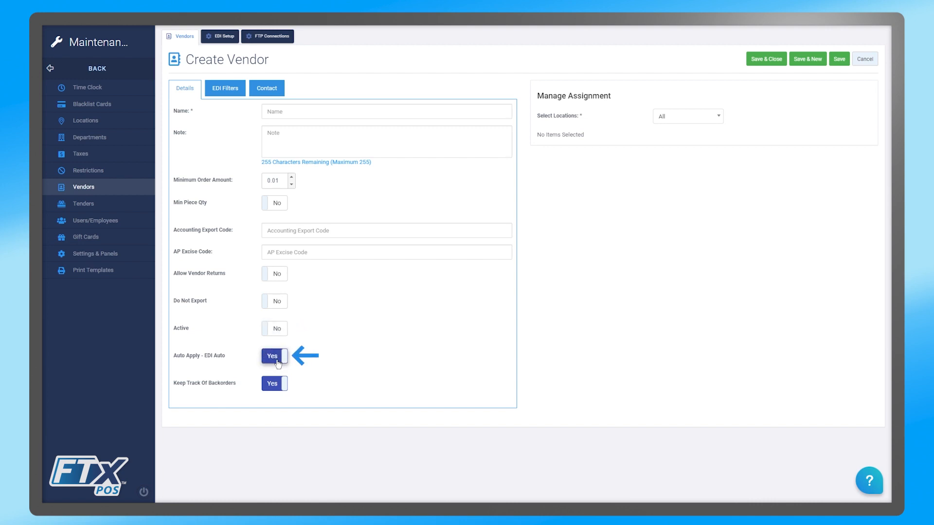
left_click(278, 362)
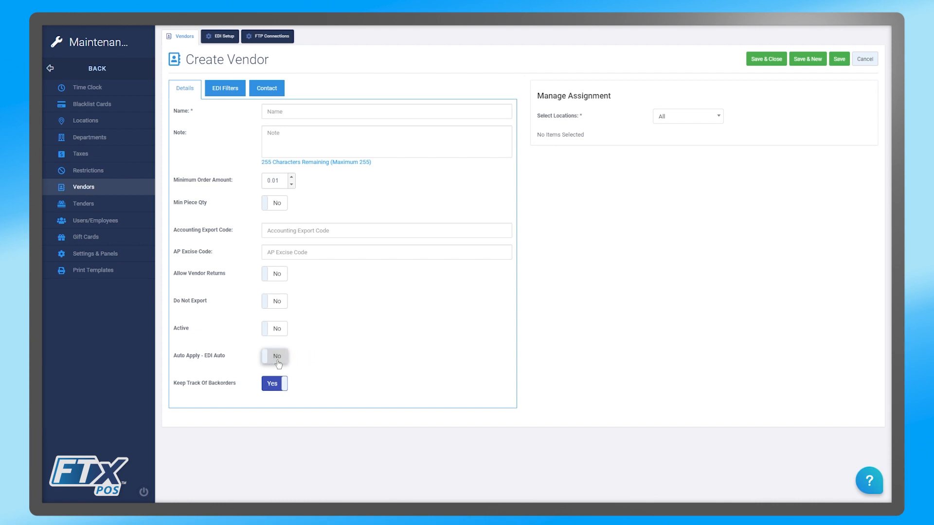
left_click(275, 388)
left_click(276, 388)
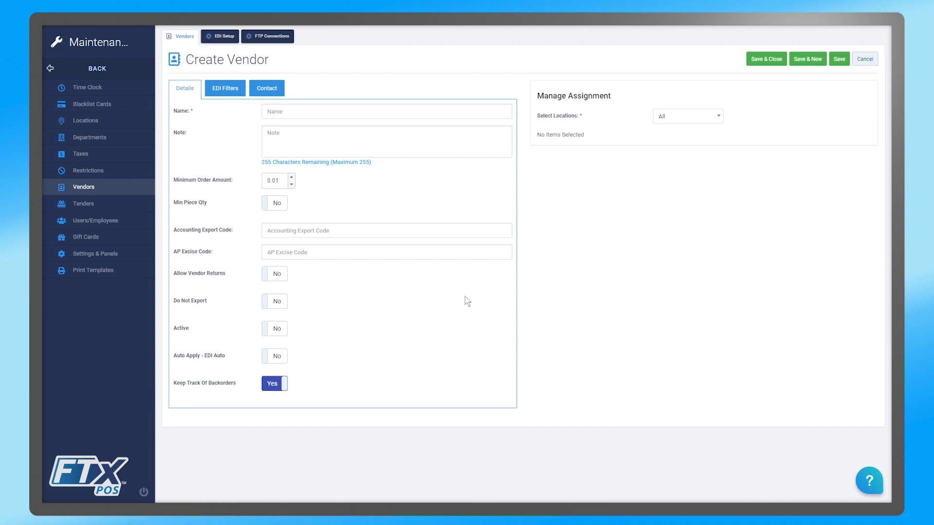
Step: Examine the new vendor's EDI filters for excluded parts and excluded EDI accounts
left_click(226, 90)
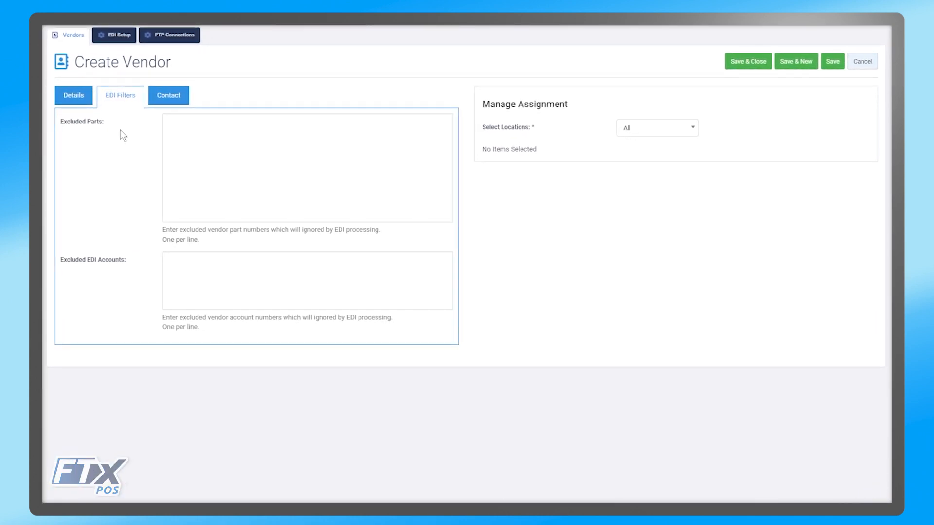
left_click(192, 141)
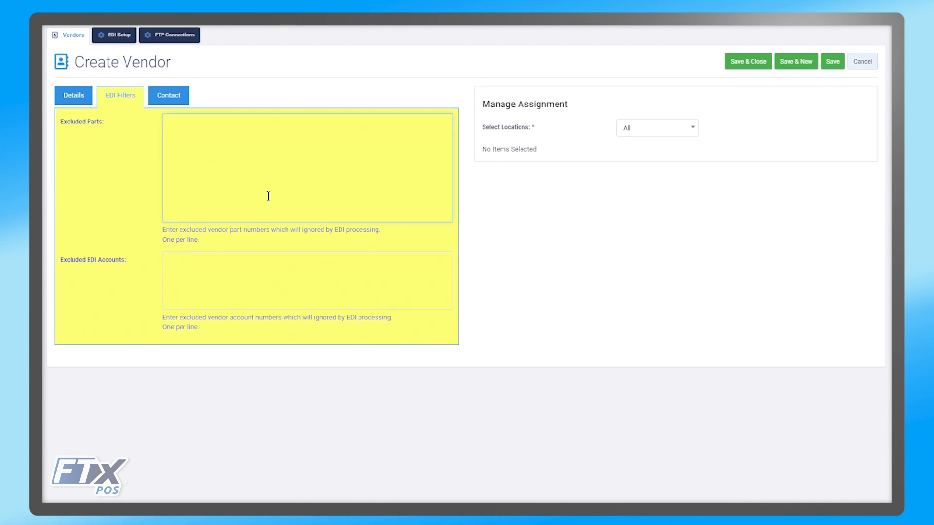
left_click(510, 252)
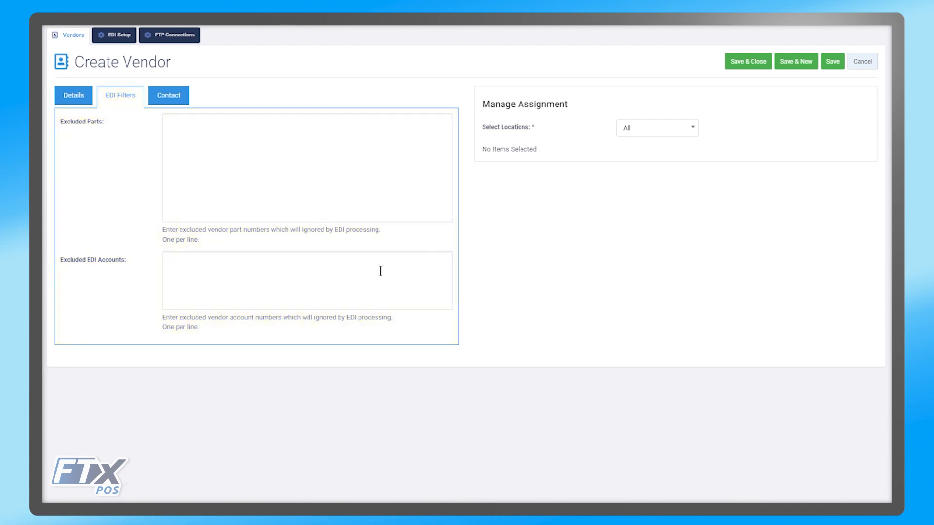
left_click_drag(158, 261, 61, 259)
left_click(142, 292)
Step: Go through the new vendor's contact fields from Full Name to Zip
left_click(170, 96)
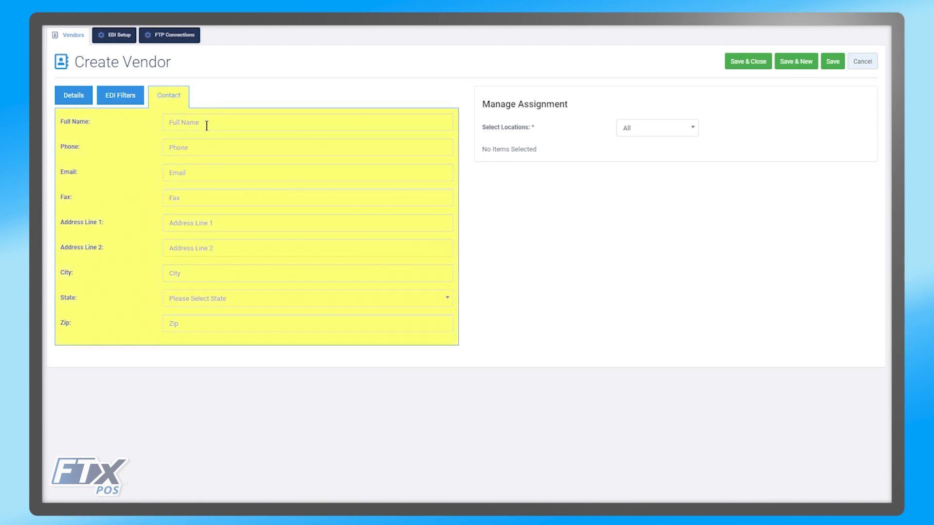
left_click(207, 125)
key("Tab")
key("Tab")
key("Tab")
key("Tab")
key("Tab")
key("Tab")
key("Tab")
key("Tab")
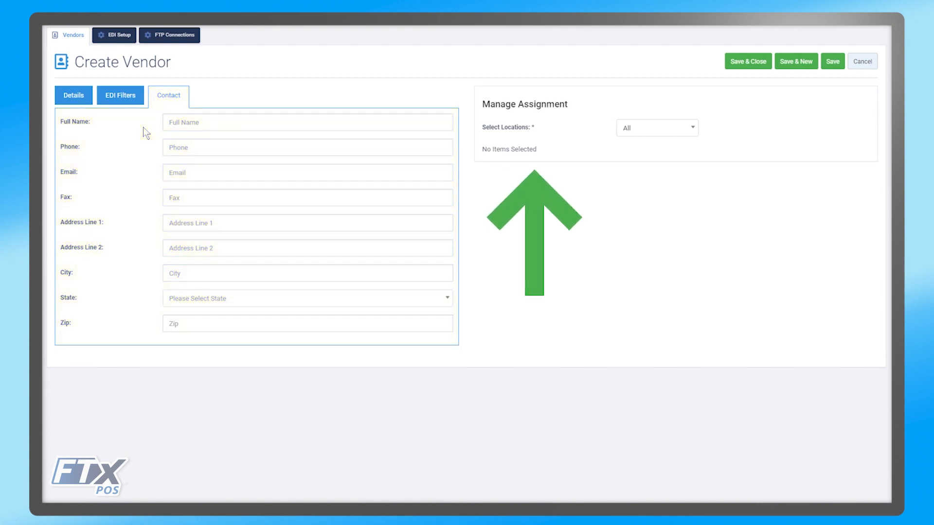
Step: Try assigning the vendor By Locations, view the location selection, and discard the new vendor record
left_click(659, 130)
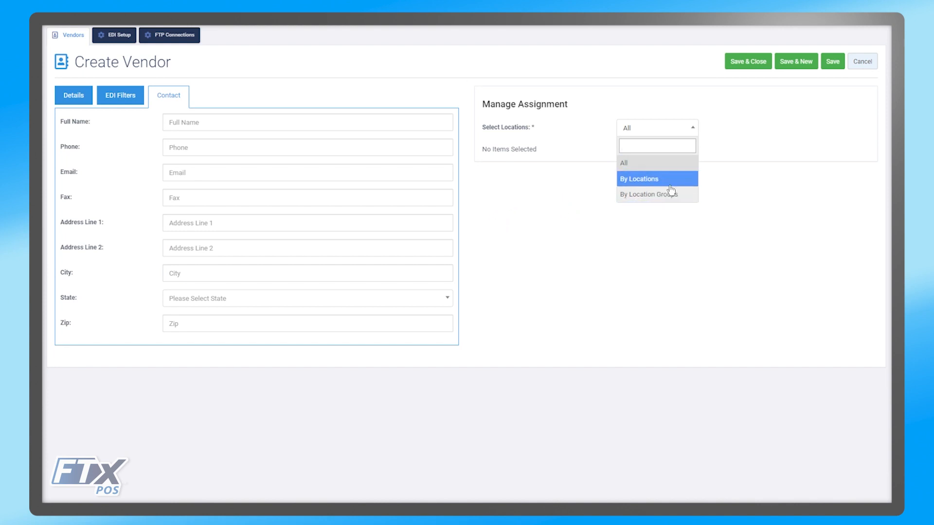
left_click(652, 179)
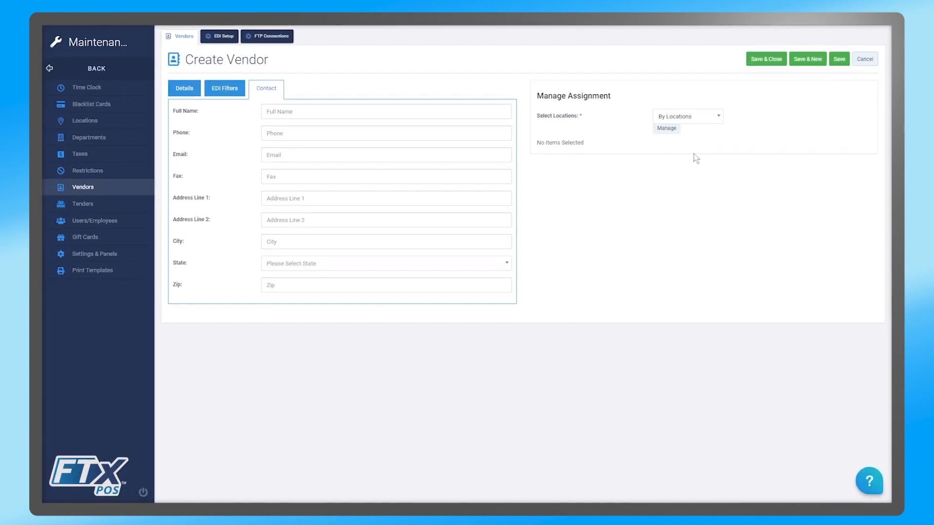
left_click(666, 128)
left_click(665, 64)
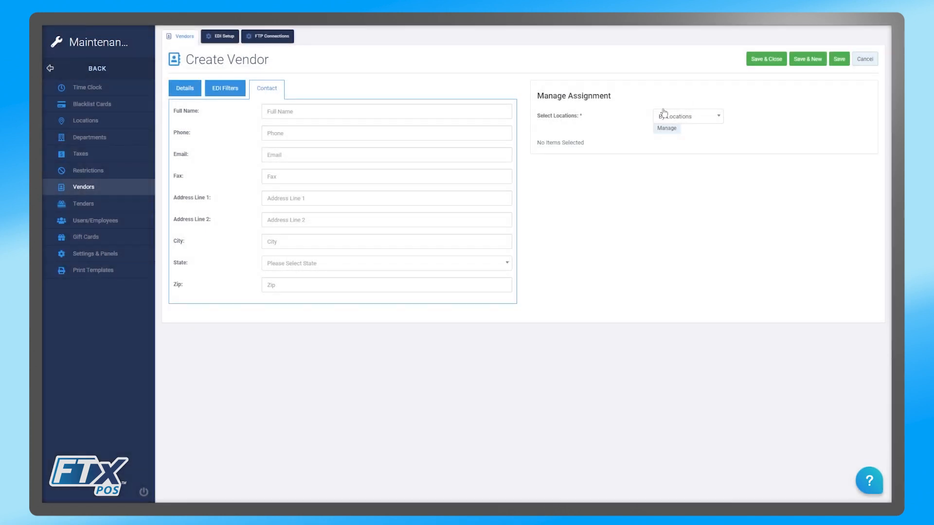
left_click(862, 59)
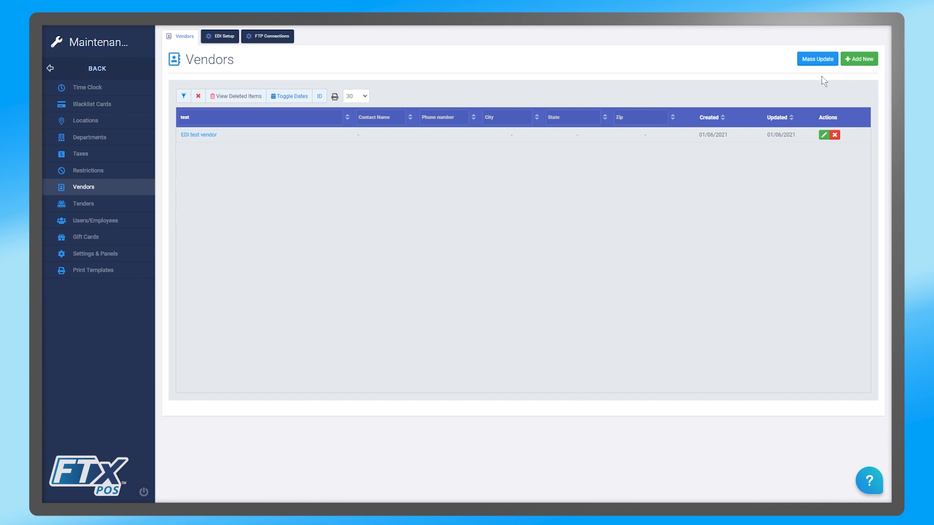
Step: Create a new EDI setup for store 1 - Oneonta I with A&J DISTRIBUTING as the vendor
left_click(220, 37)
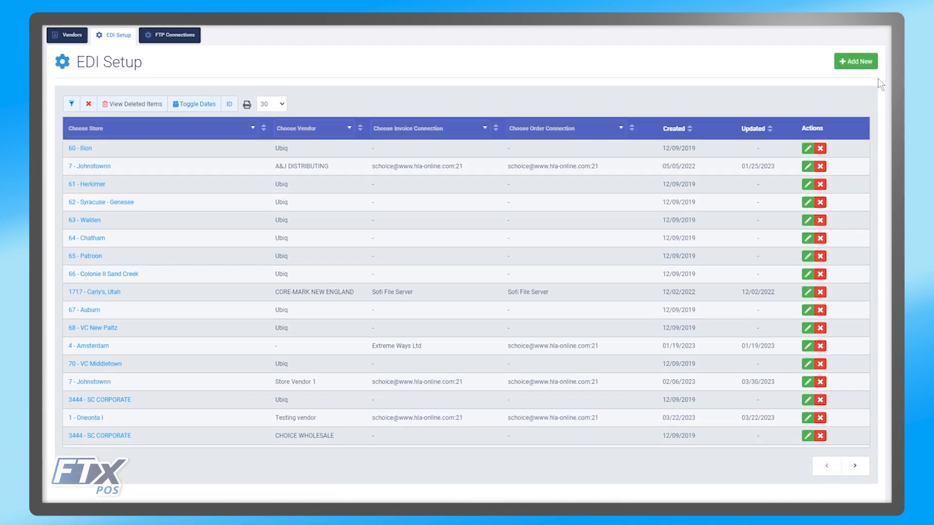
left_click(856, 61)
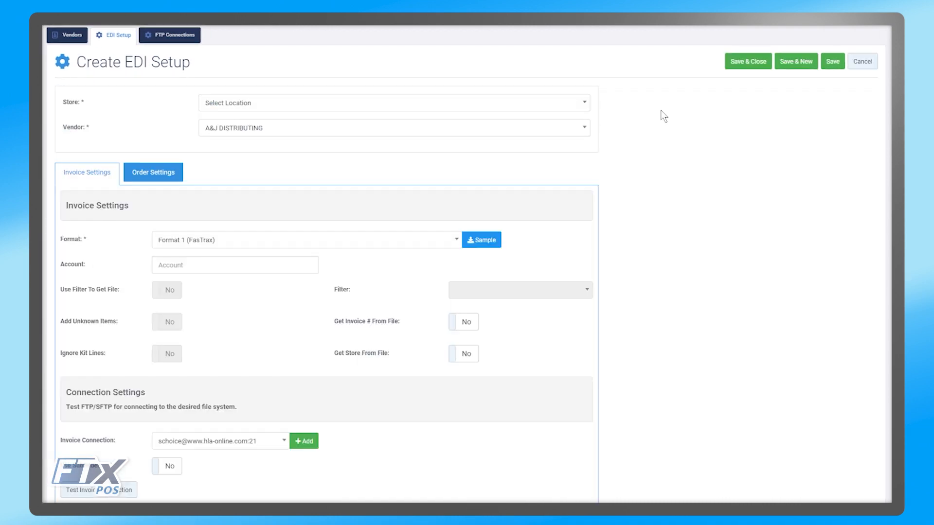
left_click(573, 105)
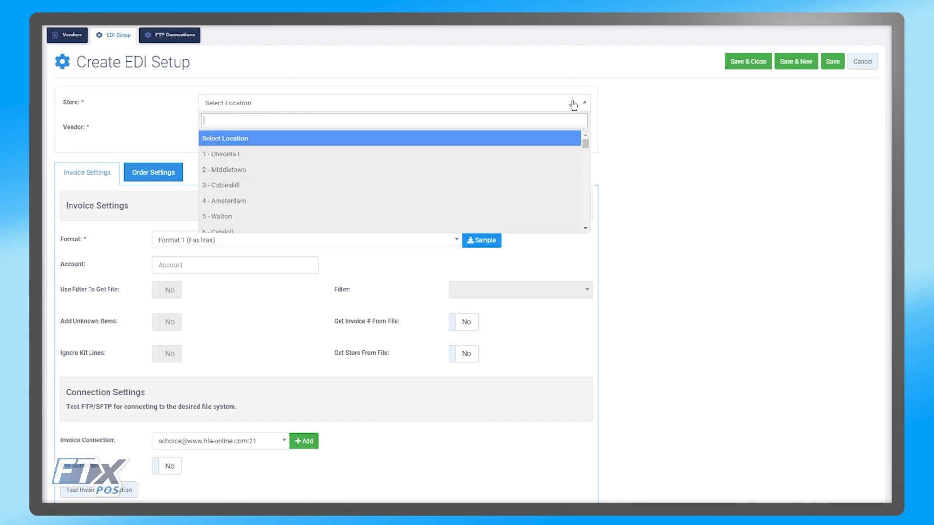
left_click(543, 154)
left_click(550, 129)
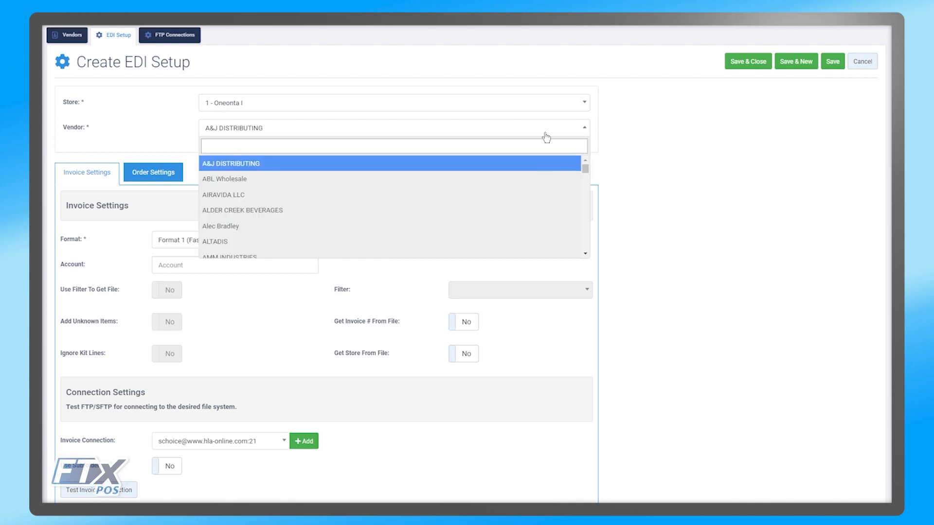
left_click(545, 132)
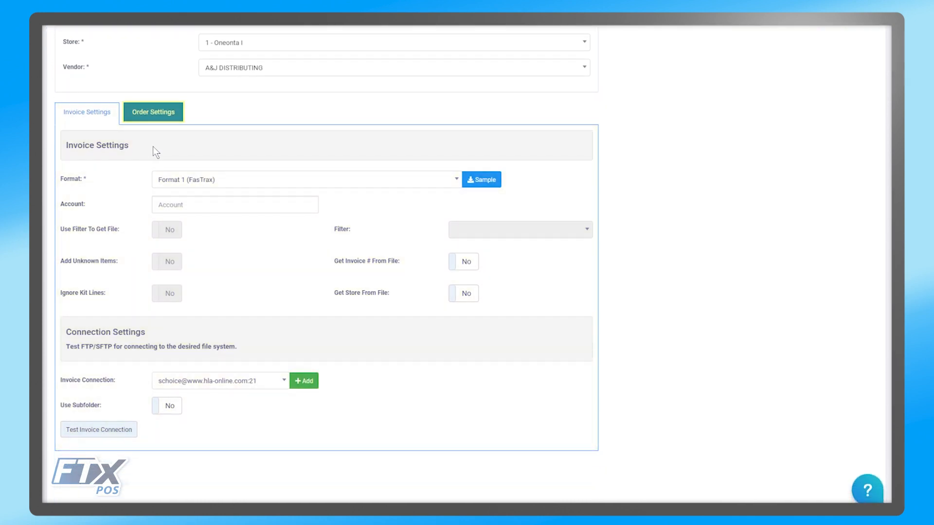
Step: Browse the available invoice formats, keeping Format 1 (FasTrax)
left_click(452, 183)
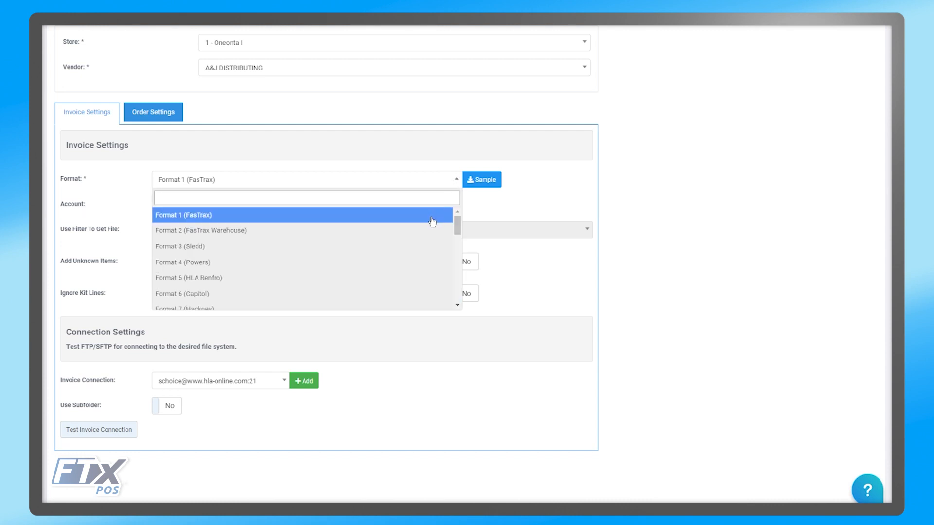
scroll(432, 222, "down", 10)
scroll(428, 222, "up", 10)
left_click(472, 192)
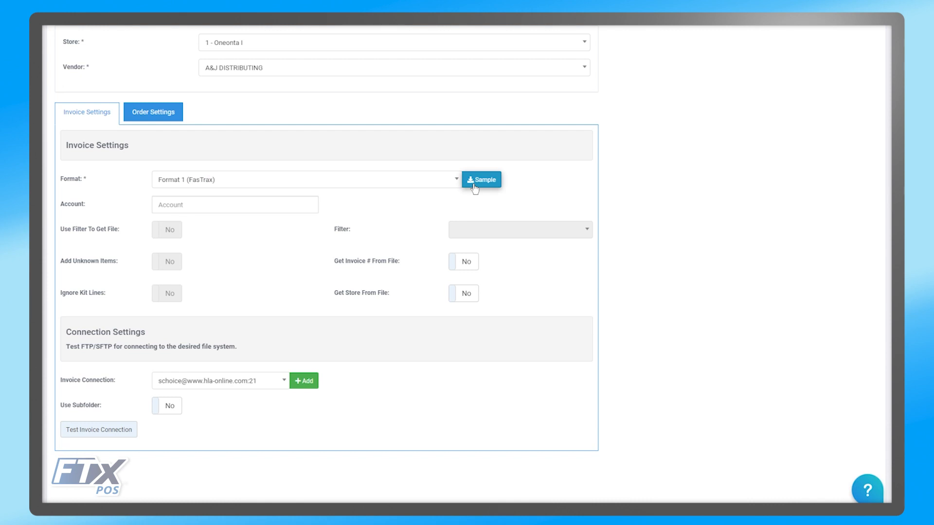
Step: Preview the sample of the selected invoice format, read through its details and close it
left_click(473, 185)
scroll(469, 194, "down", 5)
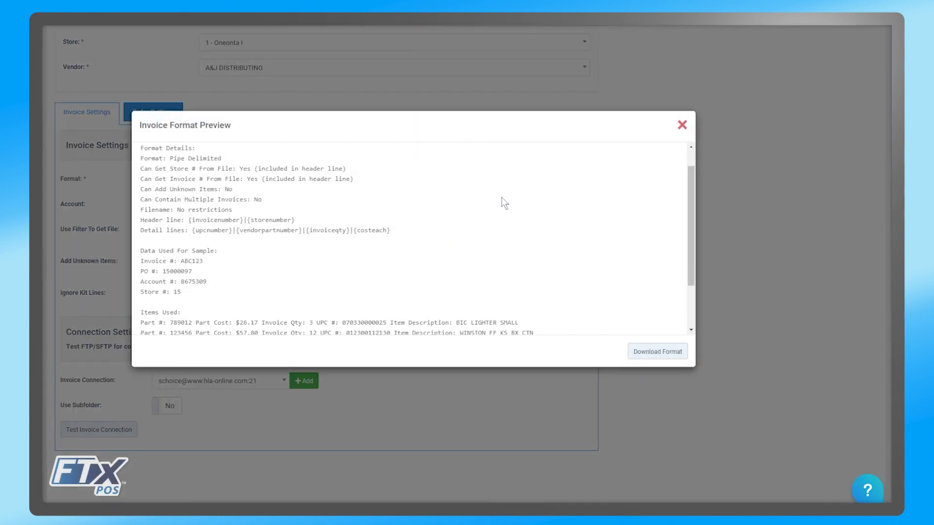
scroll(506, 197, "up", 5)
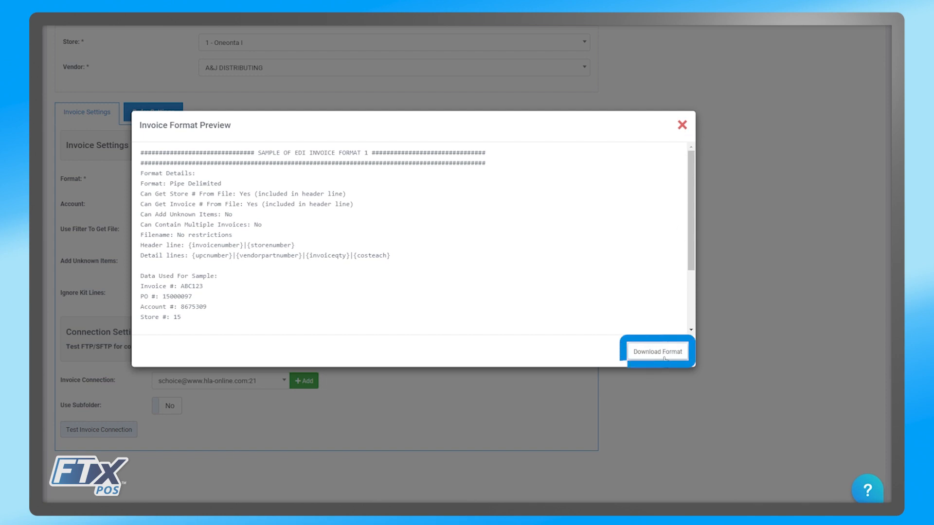
left_click(683, 125)
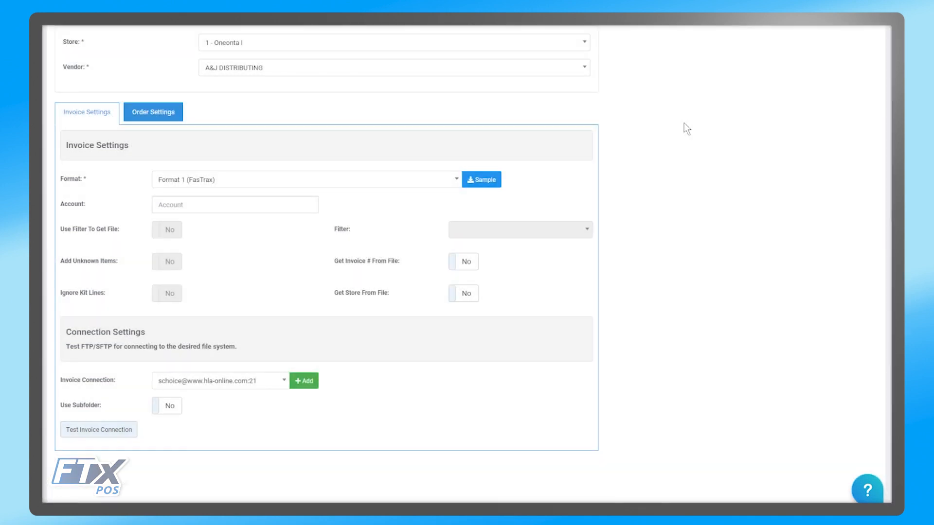
Step: Check the Format and Account fields in the invoice settings
left_click(448, 181)
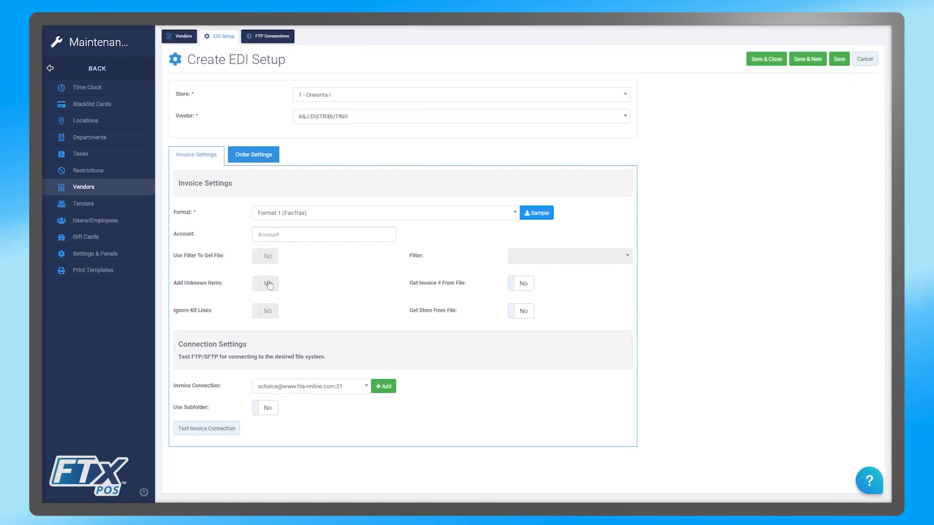
left_click(313, 234)
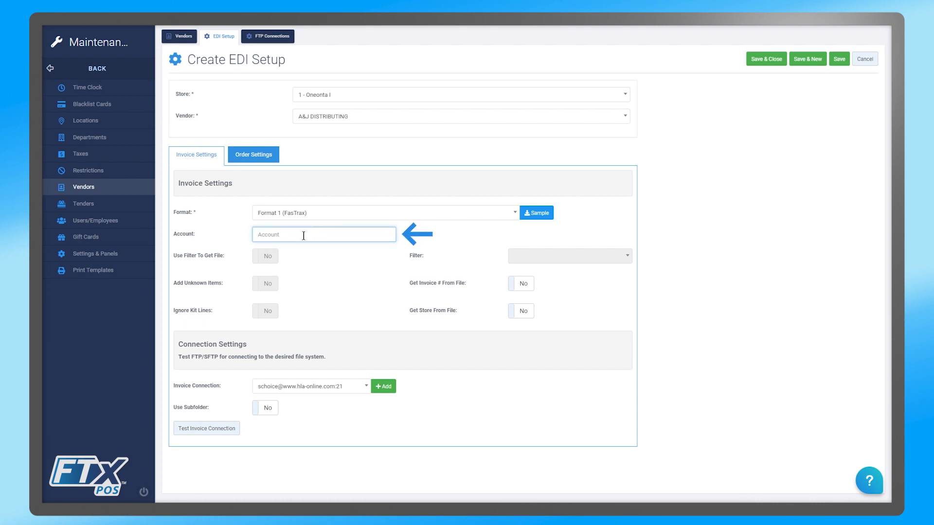
left_click(317, 265)
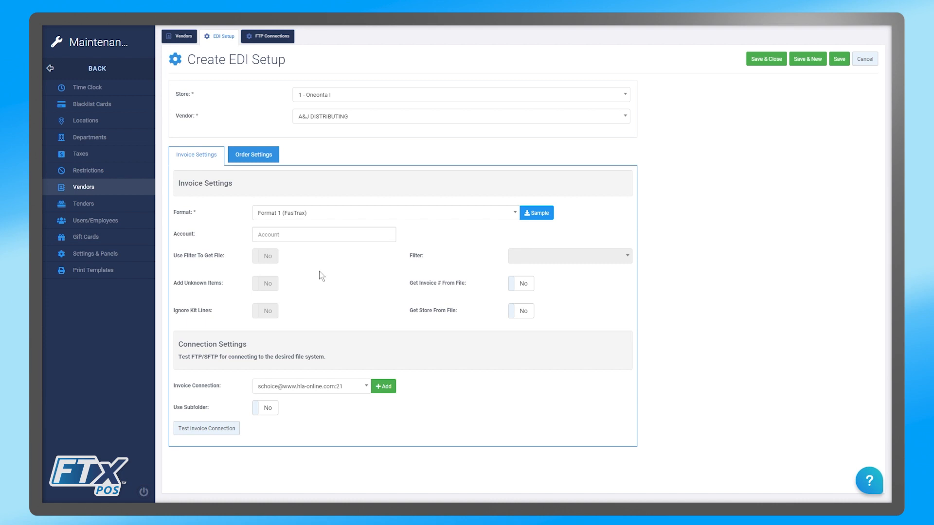
Step: Look through the available invoice connections without changing the selected one
left_click(325, 387)
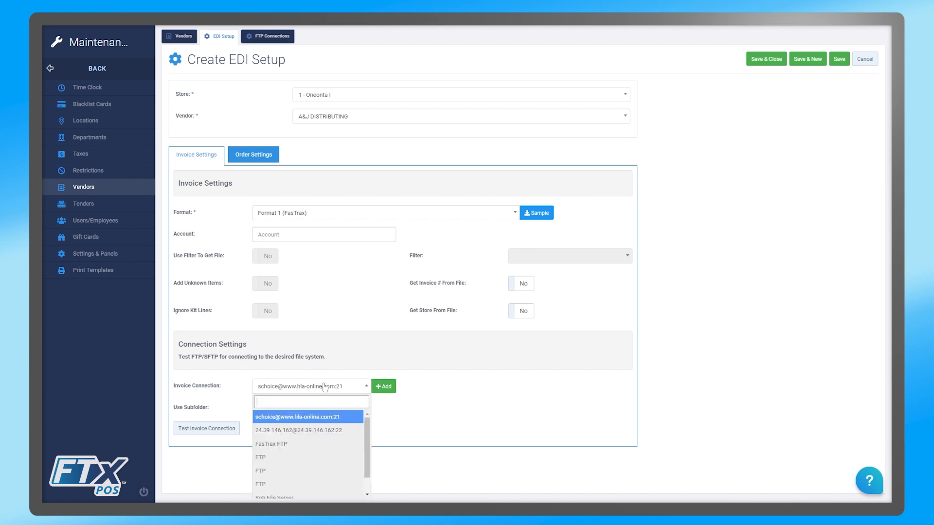
scroll(336, 431, "down", 1)
scroll(336, 431, "up", 1)
scroll(346, 401, "down", 1)
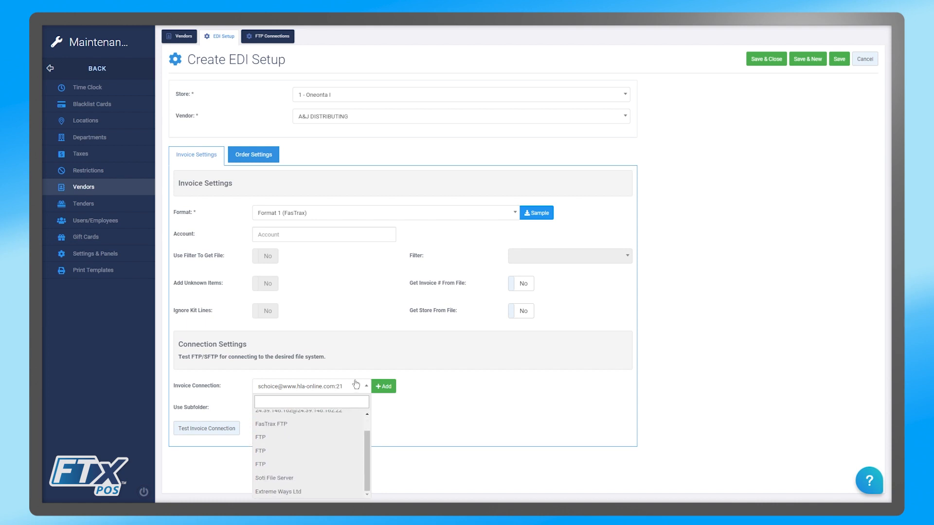
left_click(355, 385)
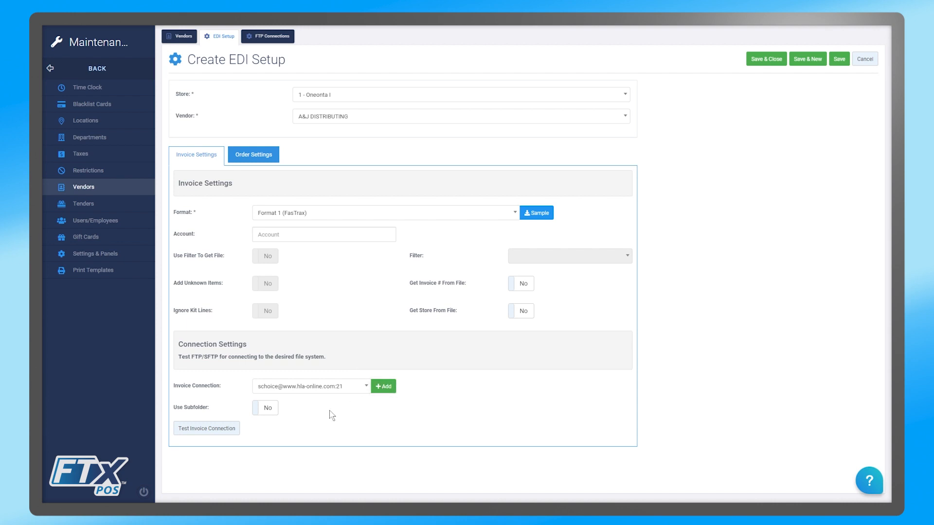
Step: Check the form for adding an invoice connection and the Use Subfolder option, leaving the connection settings unchanged
left_click(383, 386)
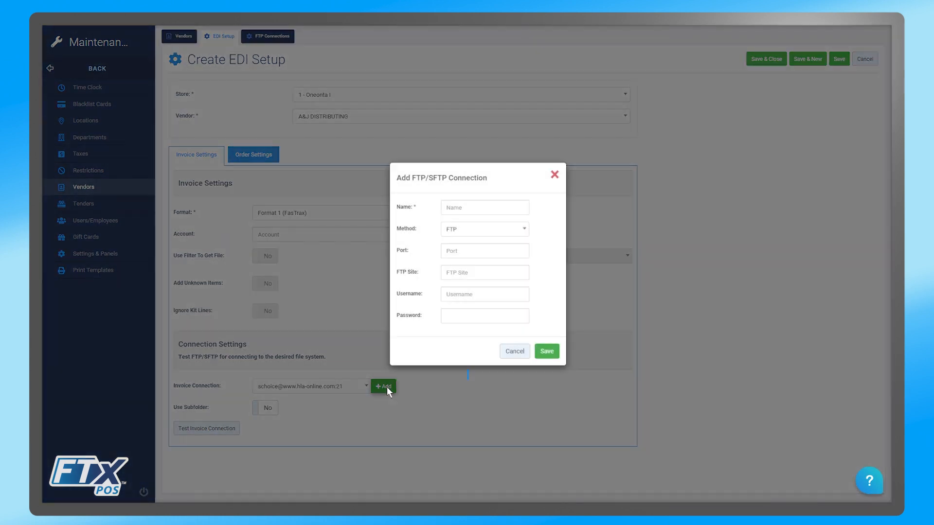
left_click(513, 352)
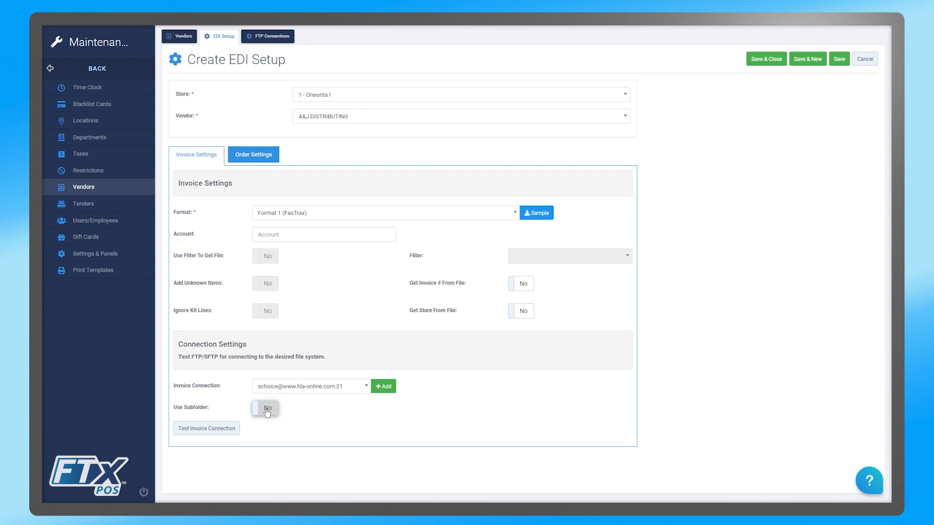
left_click(267, 413)
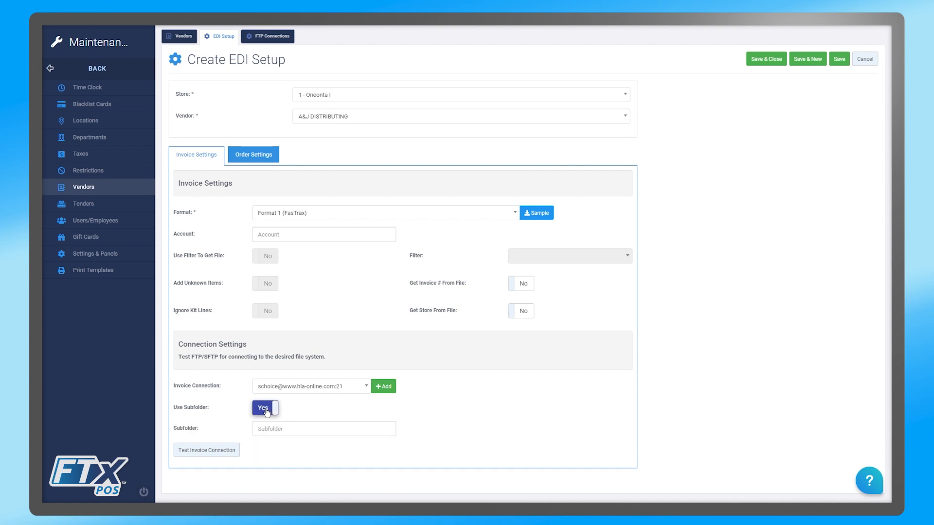
left_click(272, 426)
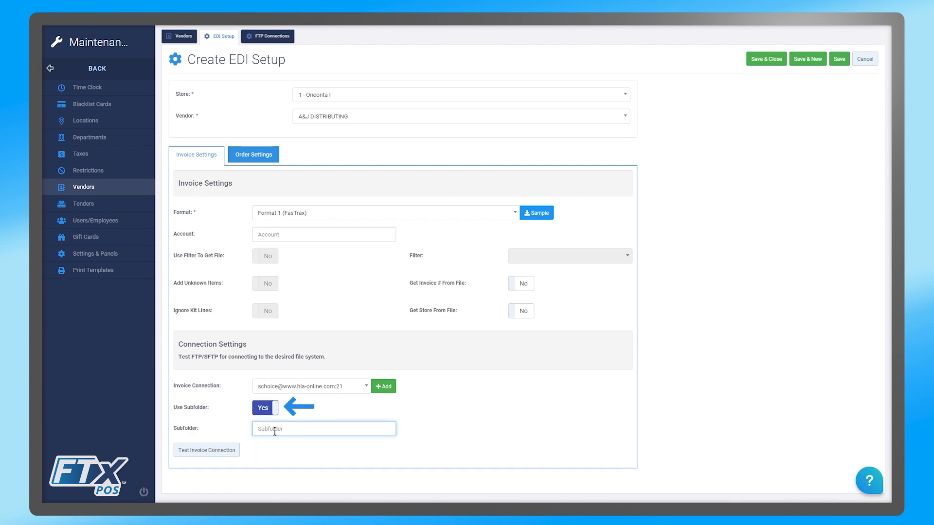
left_click(265, 409)
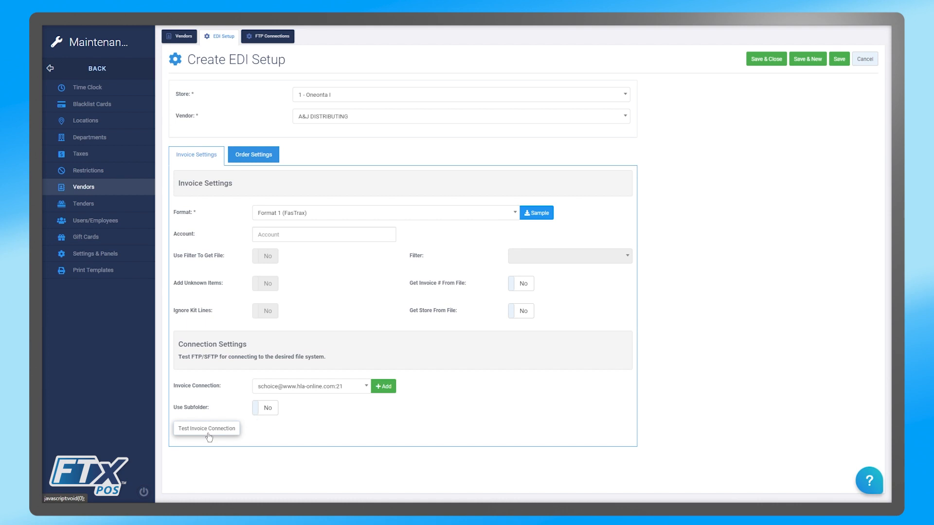
Step: Browse the available formats in the order settings, keeping Format 1
left_click(262, 156)
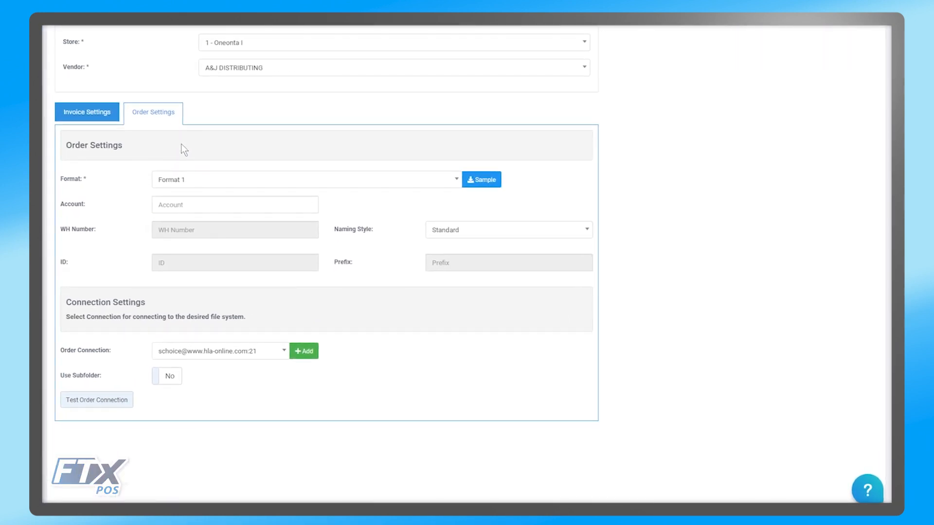
left_click(250, 182)
scroll(267, 233, "down", 7)
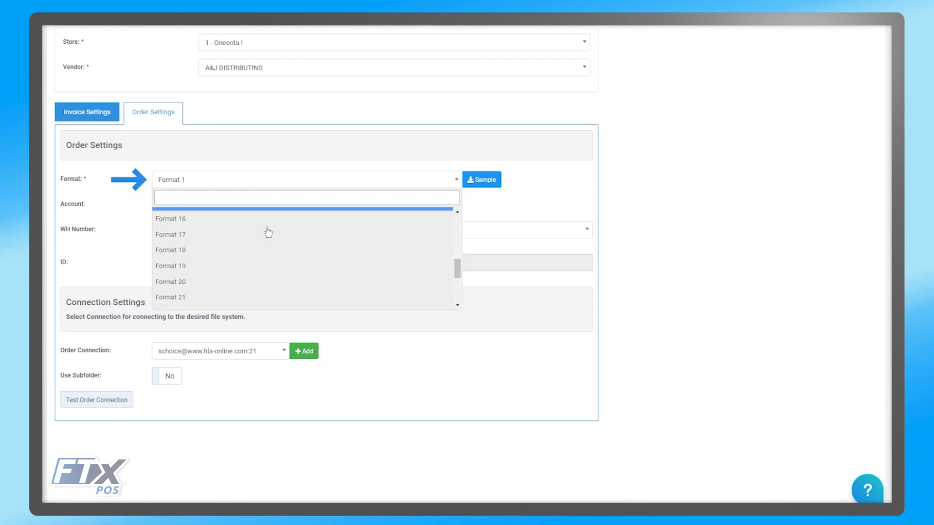
scroll(273, 234, "up", 7)
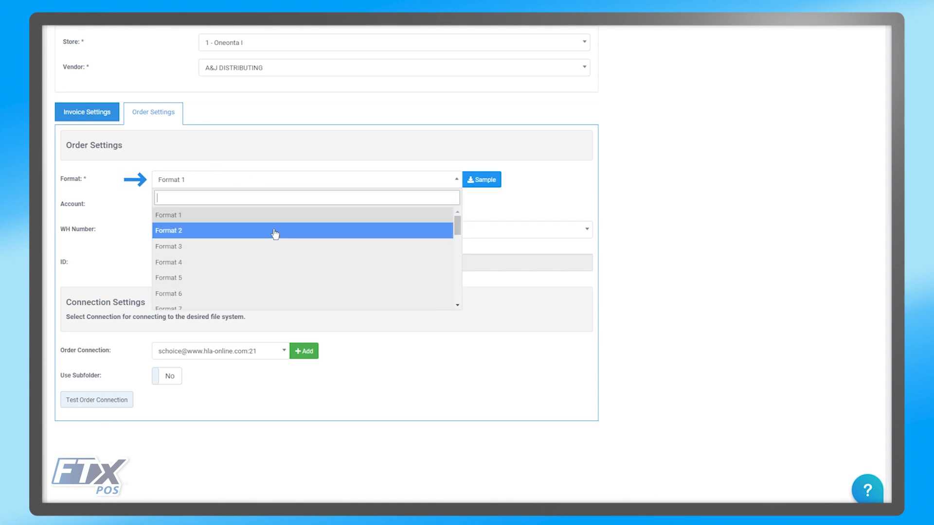
left_click(262, 188)
Step: Check the Account, WH Number and ID fields in the order settings
left_click(224, 209)
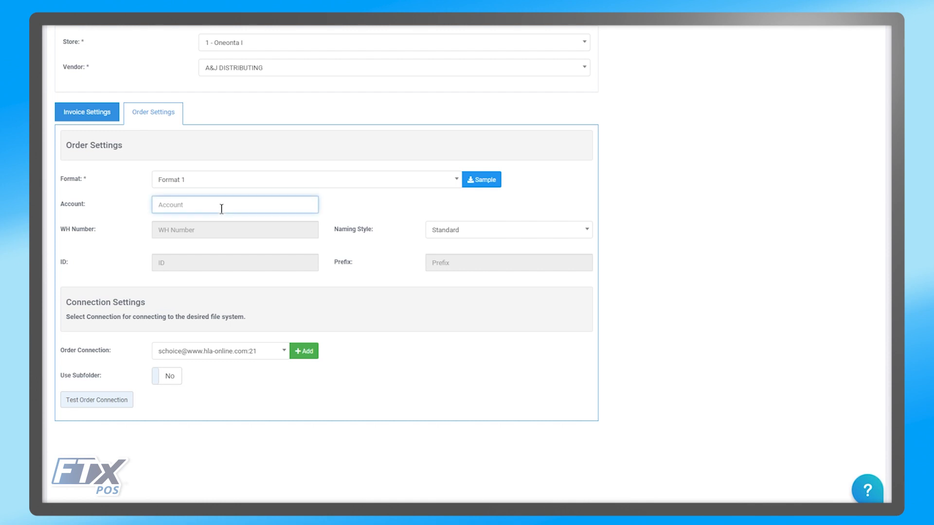
left_click_drag(119, 229, 65, 234)
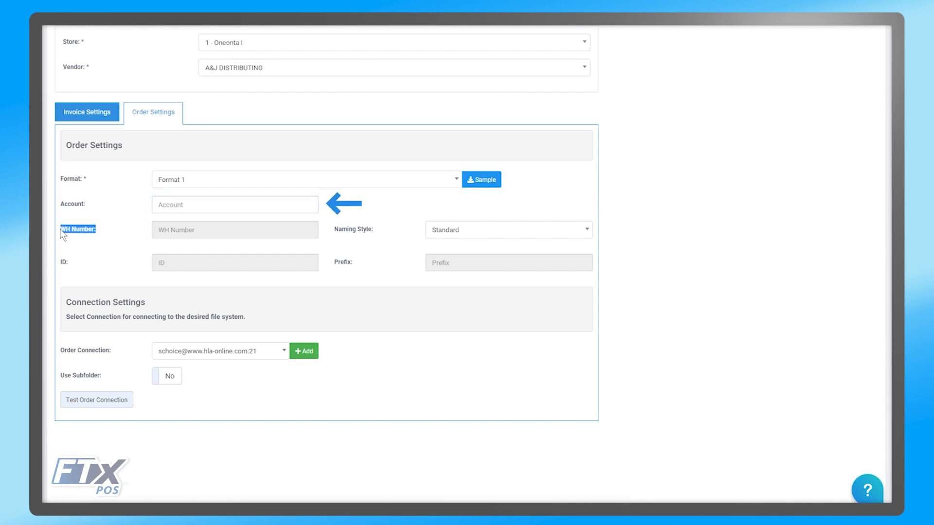
left_click_drag(75, 265, 61, 264)
left_click(90, 283)
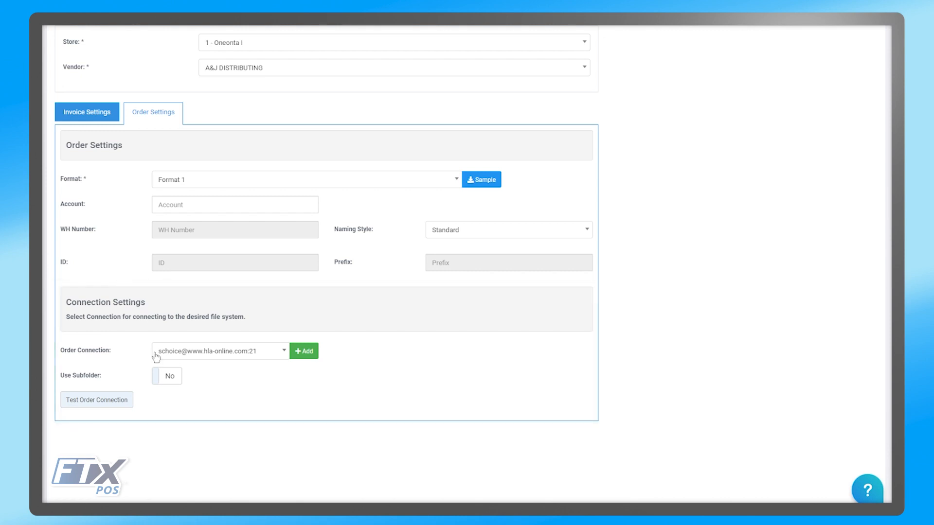
Step: Set the order connection to FTP
left_click(161, 351)
scroll(174, 407, "down", 1)
left_click(173, 408)
Step: Enable the subfolder option for the order connection and enter TEST as the subfolder
left_click(166, 379)
left_click(166, 378)
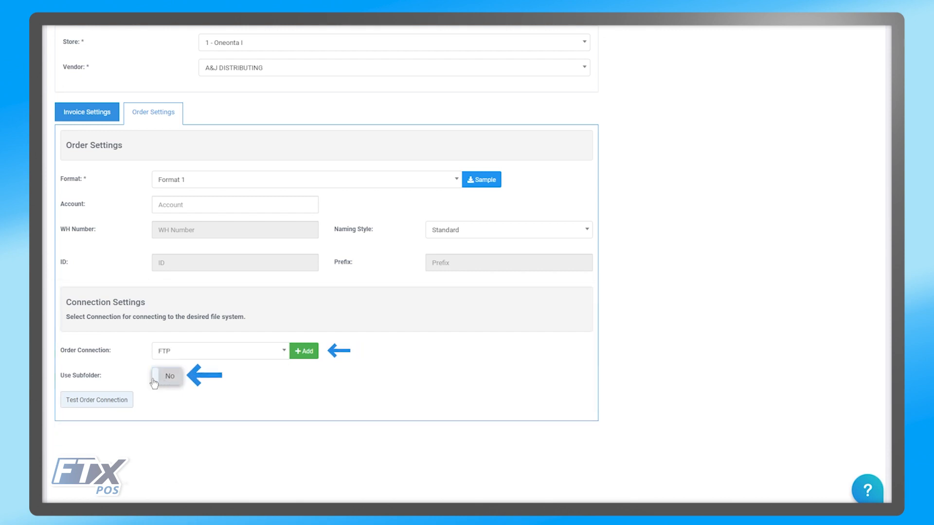
left_click(165, 376)
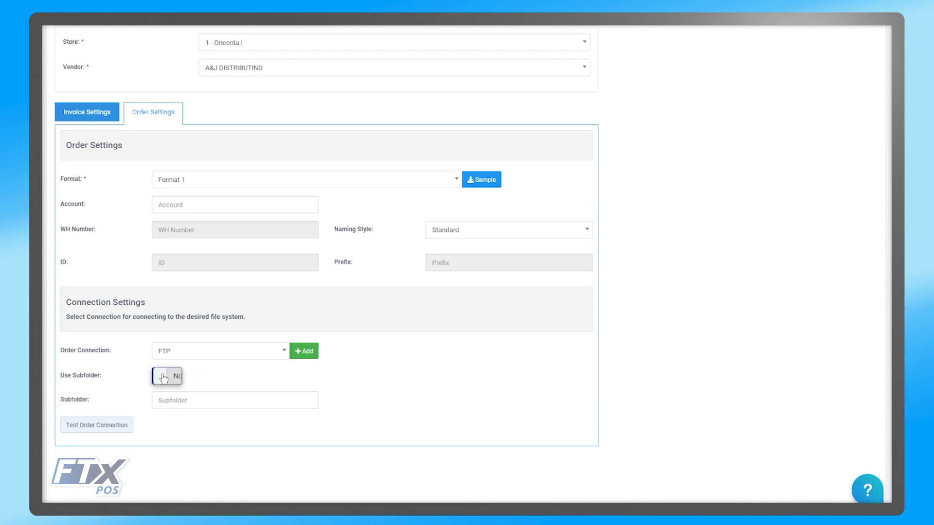
left_click(188, 396)
type("TEST")
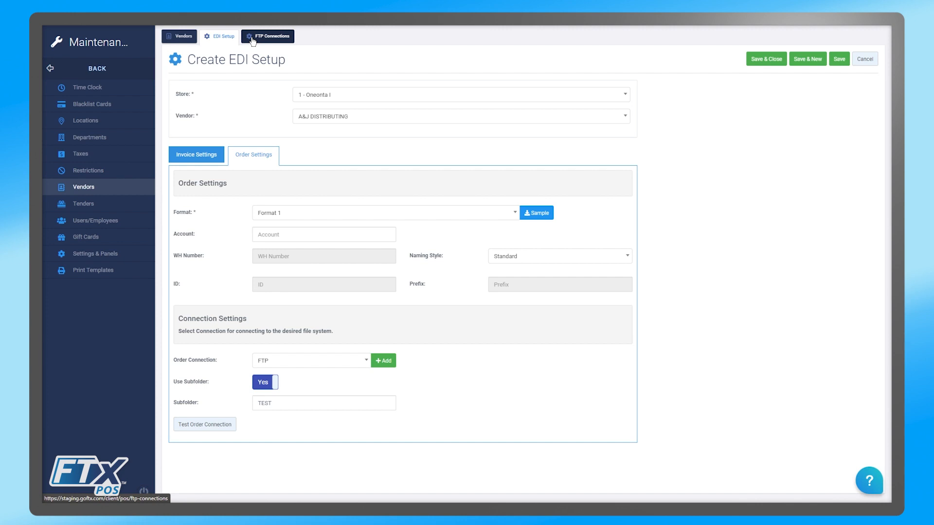
Step: Start a new FTP/SFTP connection and look through its connection methods, keeping FTP
left_click(252, 39)
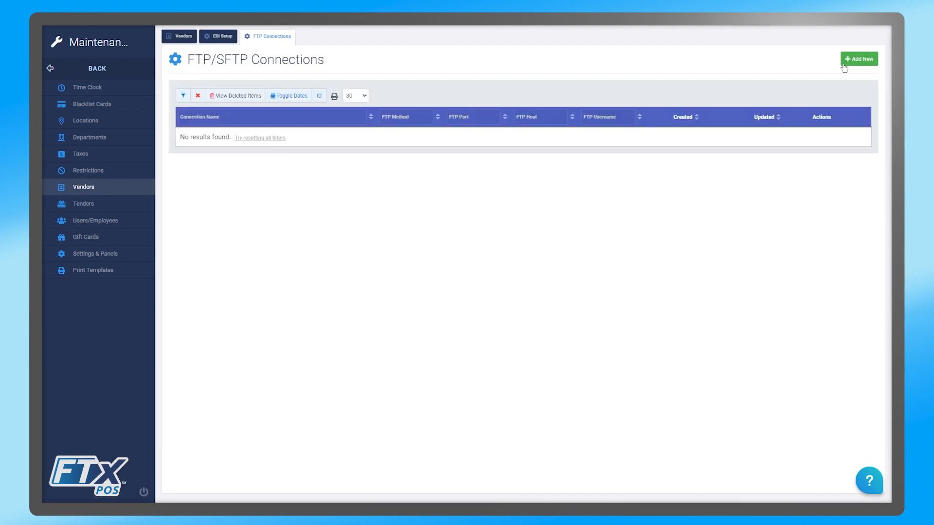
left_click(859, 58)
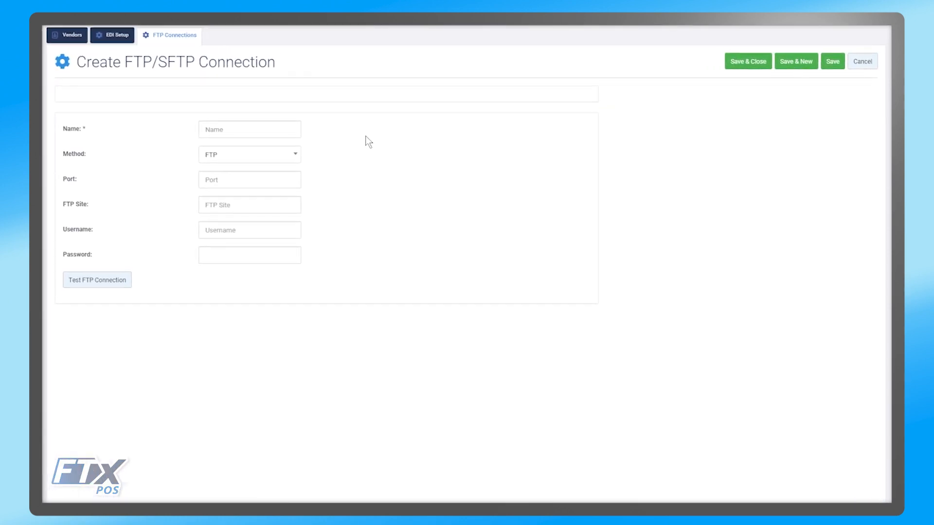
left_click(274, 131)
left_click(319, 140)
left_click(287, 154)
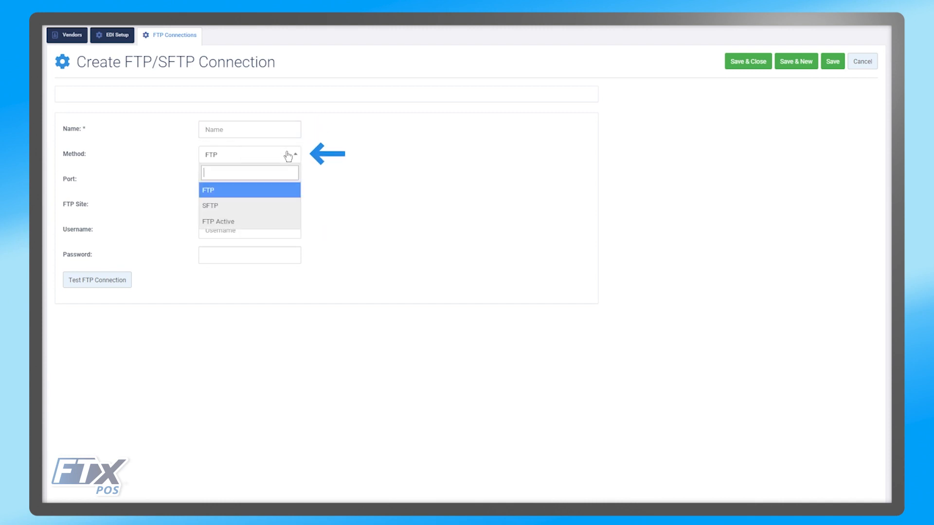
left_click(288, 156)
left_click(288, 156)
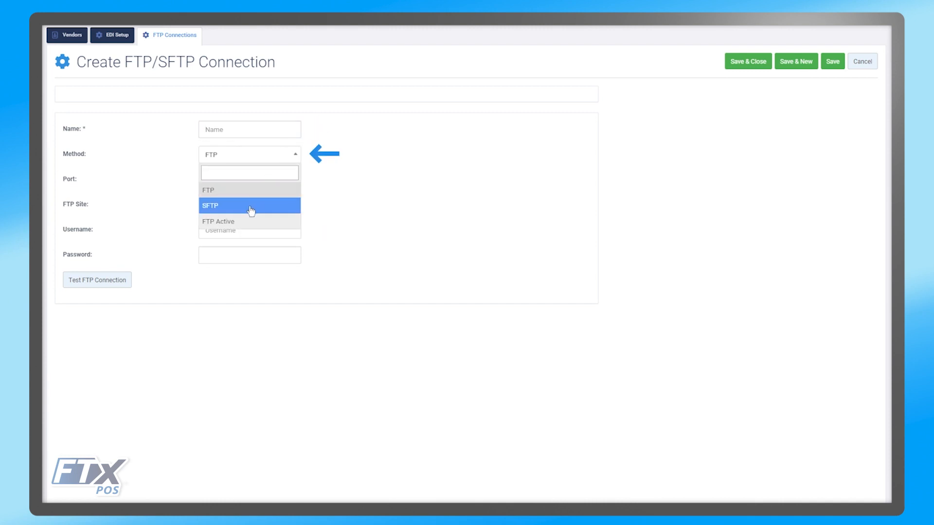
left_click(308, 162)
Step: Set the new connection's port to 0 and check its FTP Site and Username fields and the connection test option
left_click(291, 181)
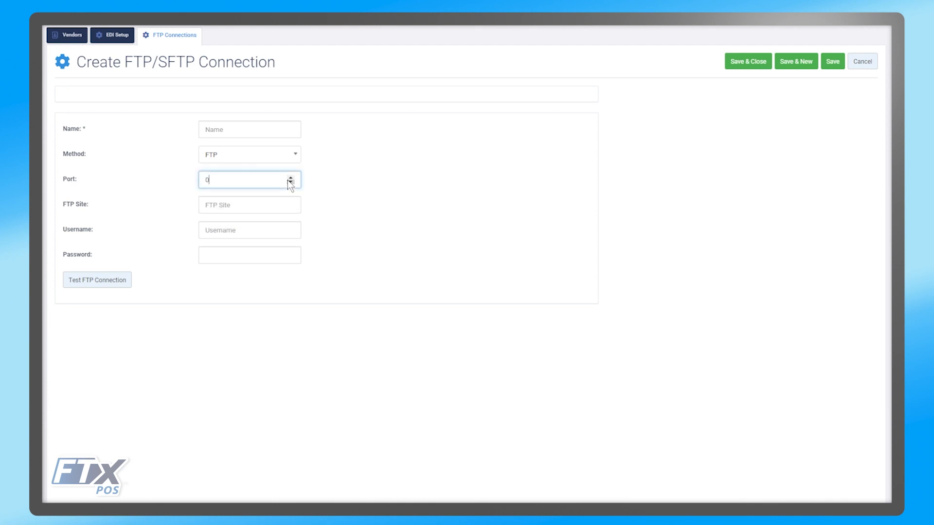
left_click(275, 208)
left_click(271, 229)
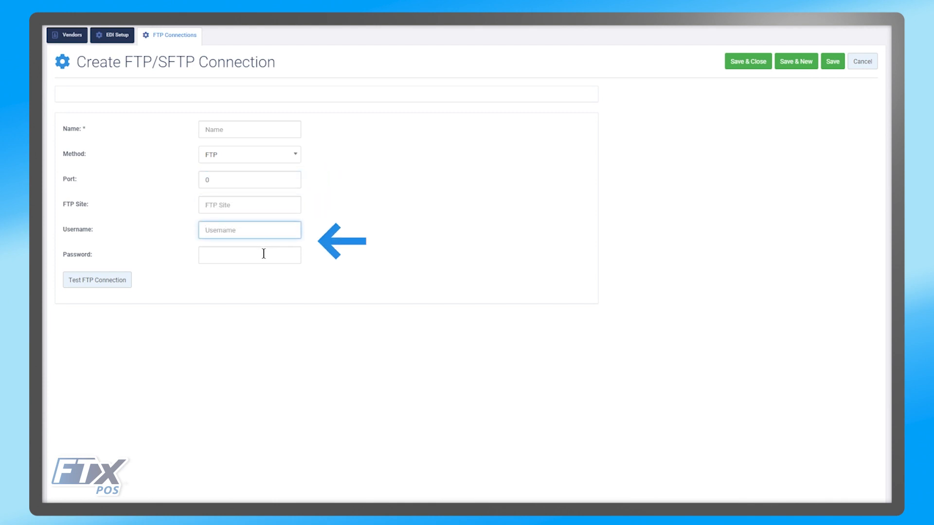
left_click(231, 275)
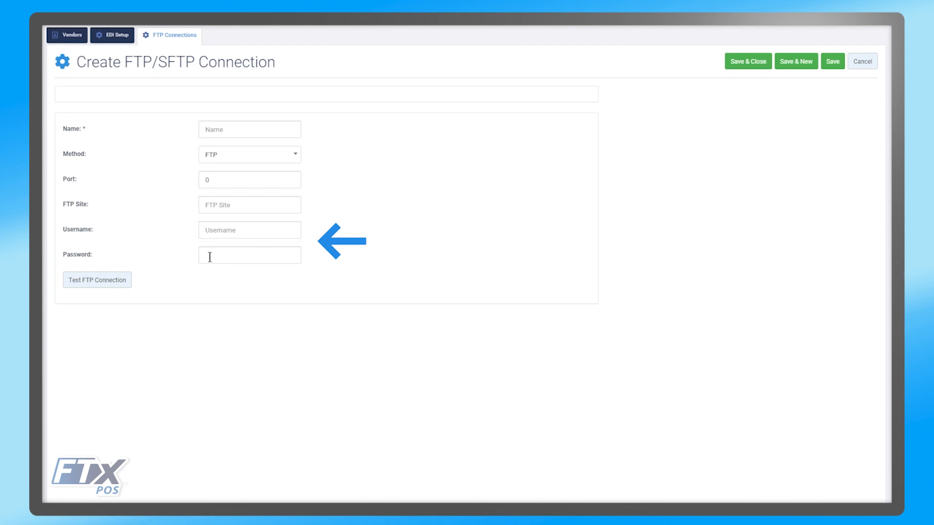
left_click(92, 287)
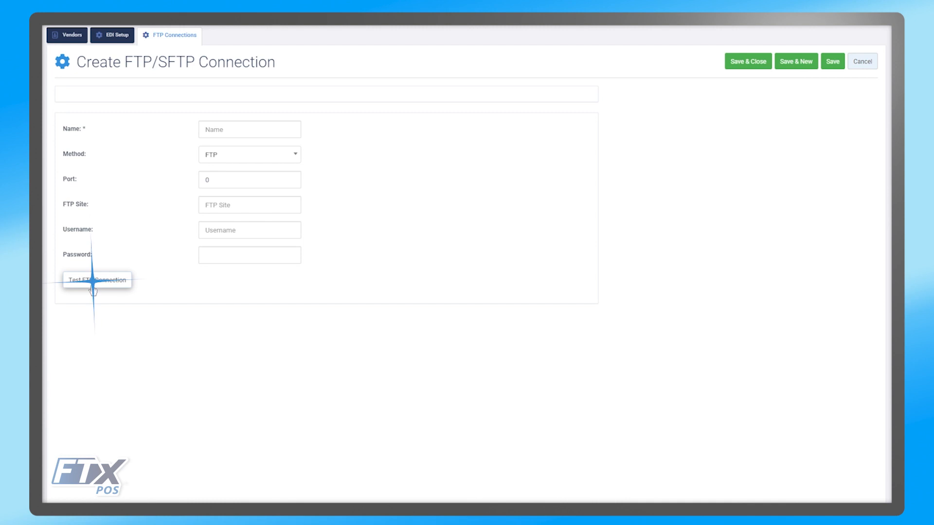